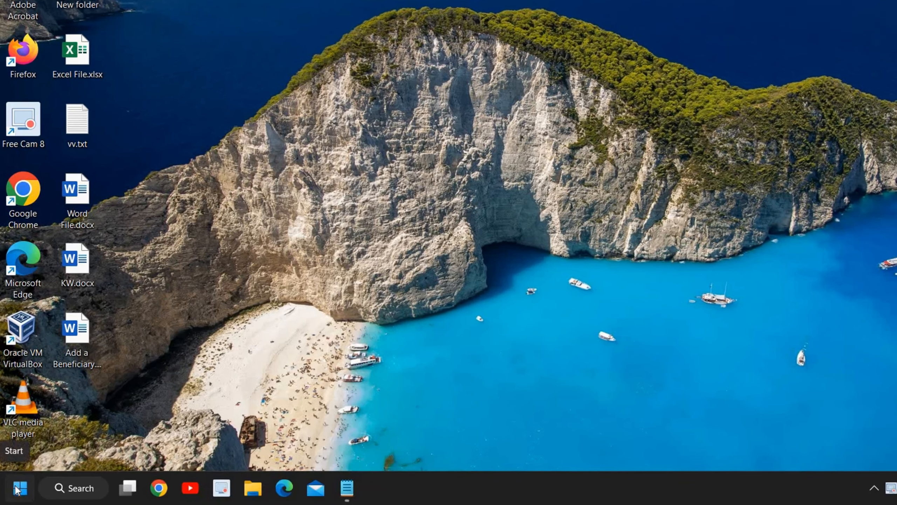
Open the Network Connections window by running the command ncpa.cpl.
right_click(16, 491)
left_click(32, 426)
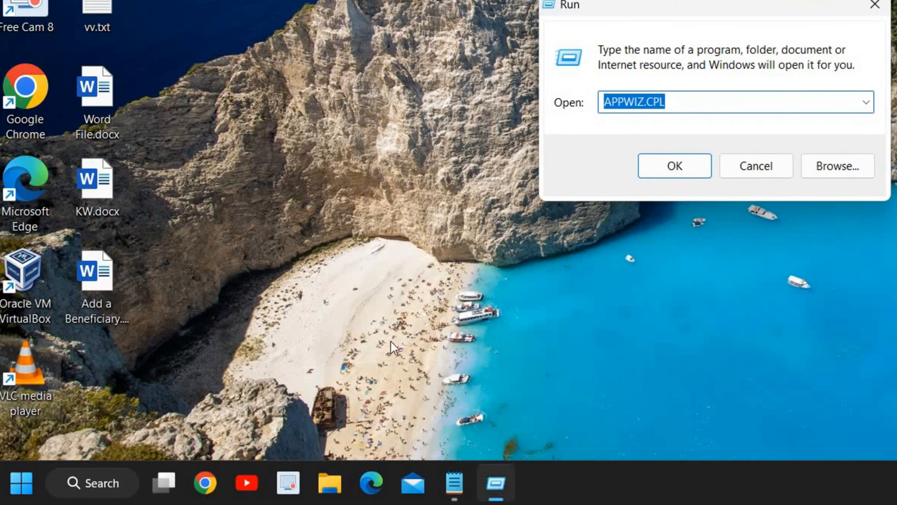
key("BackSpace")
type("ncp")
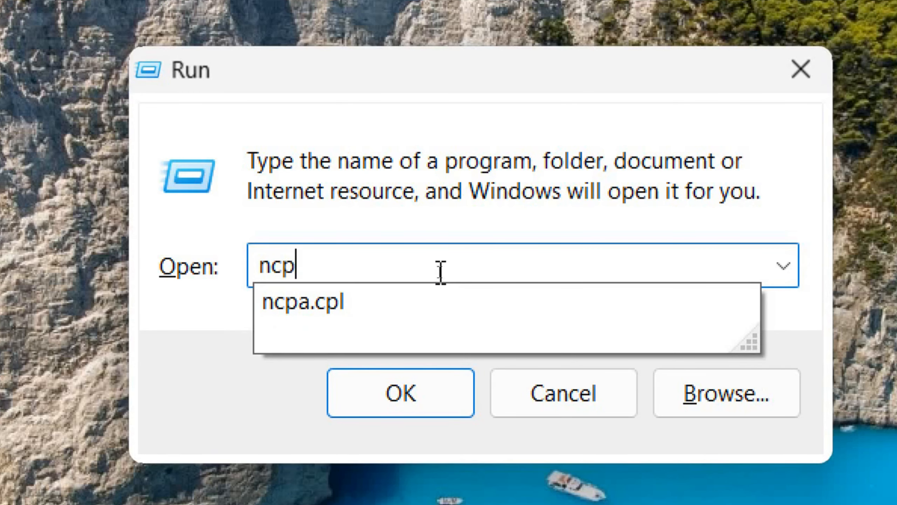
type("a.cpl")
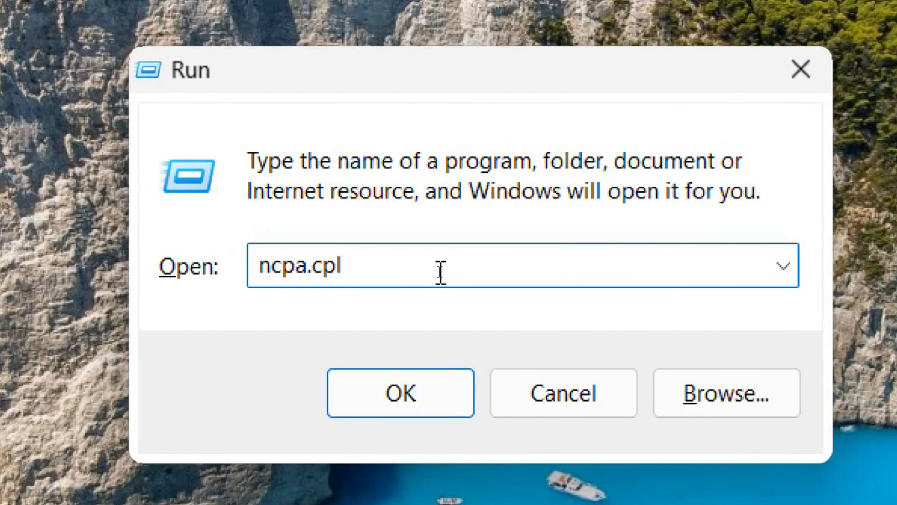
key("Return")
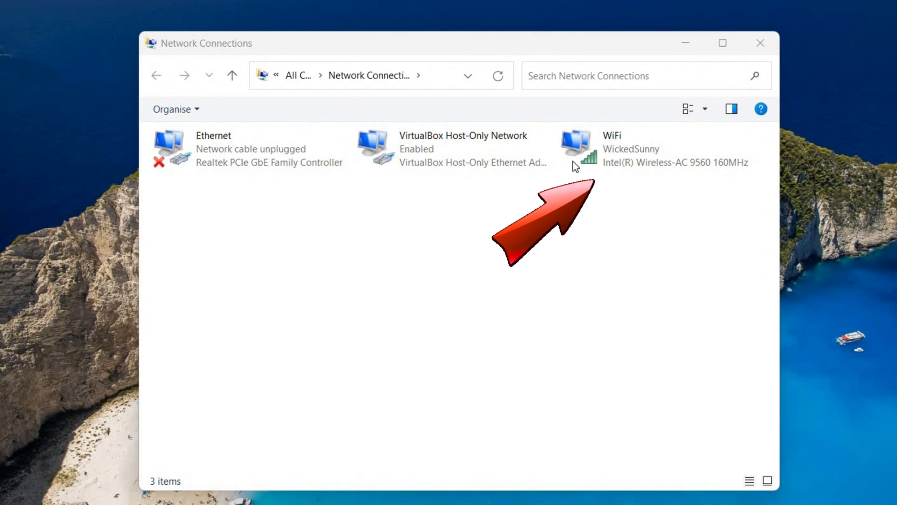
Open the Internet Protocol Version 4 (TCP/IPv4) properties of the WiFi connection.
left_click(627, 153)
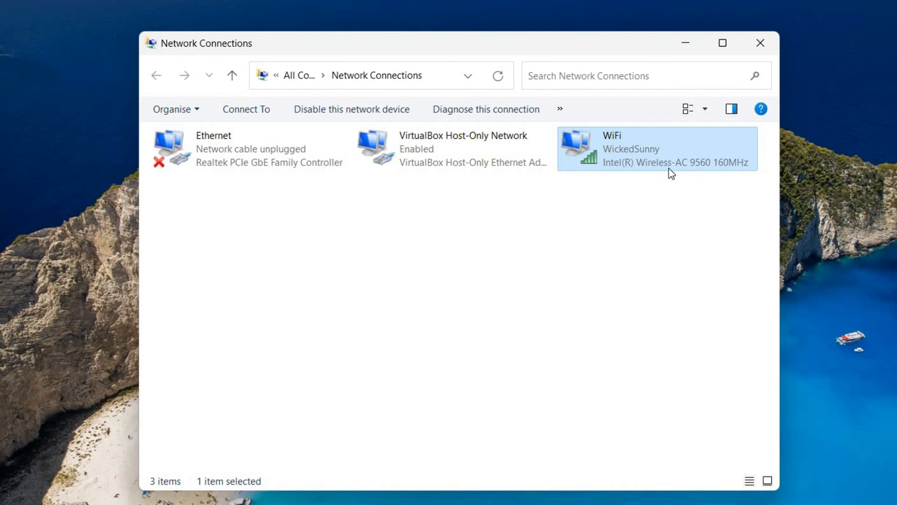
right_click(614, 159)
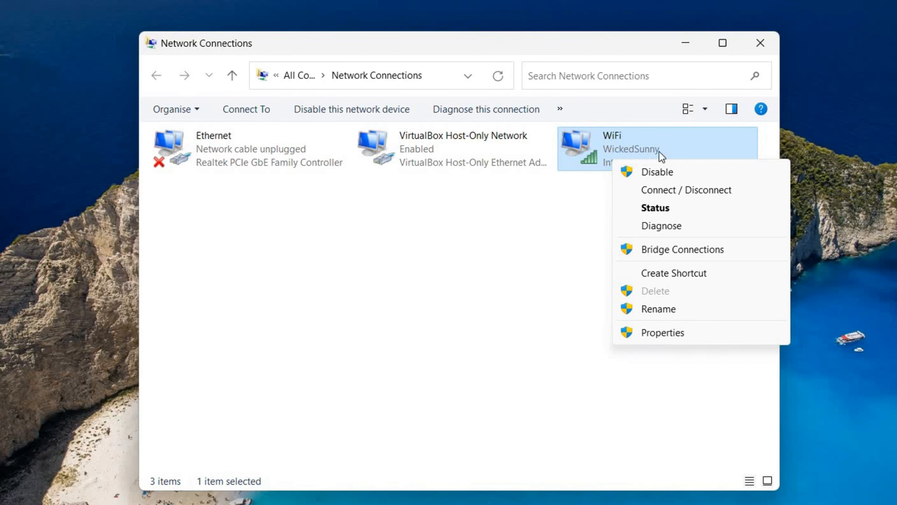
left_click(673, 335)
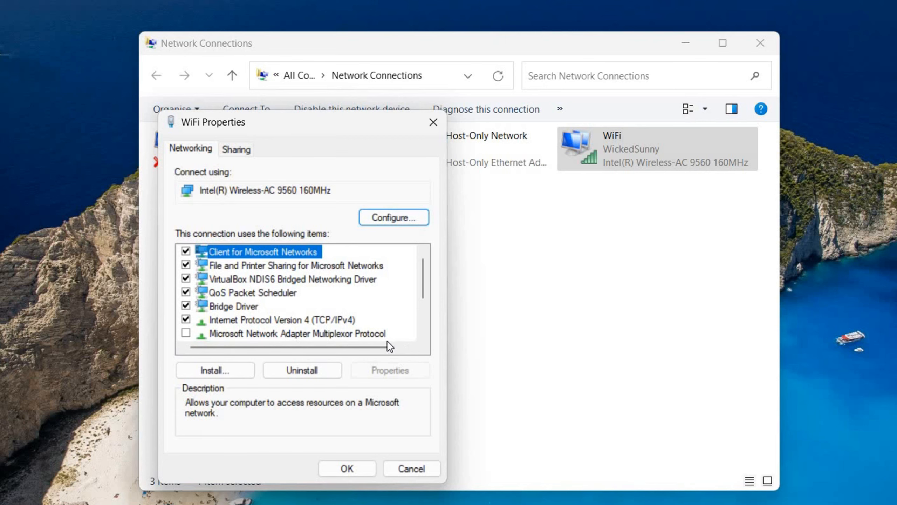
left_click(340, 323)
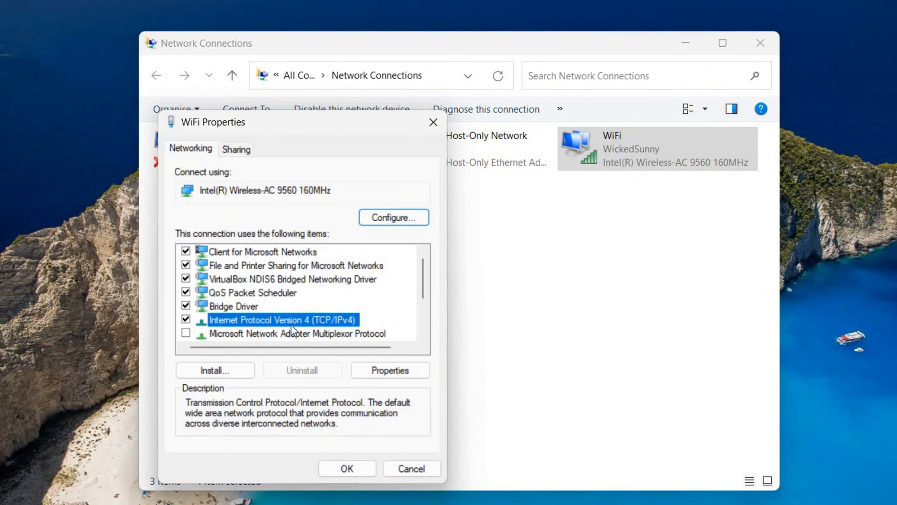
key("alt")
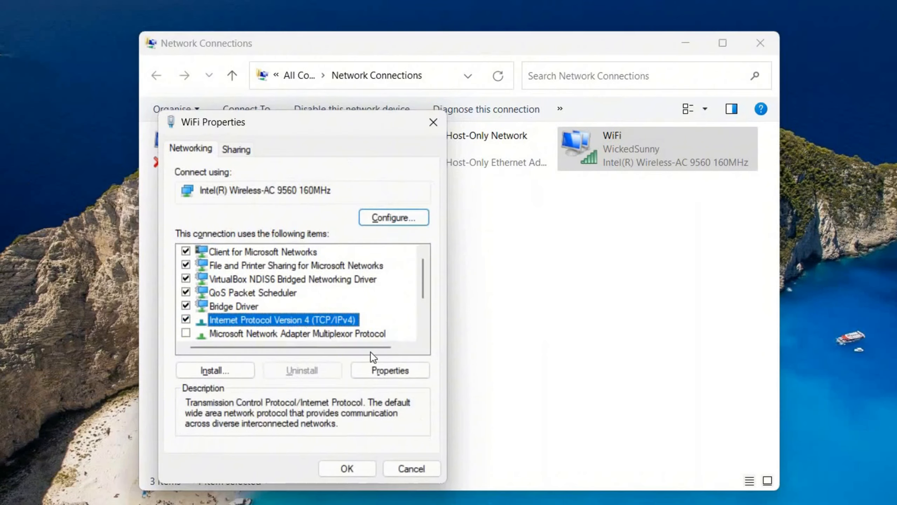
left_click(396, 373)
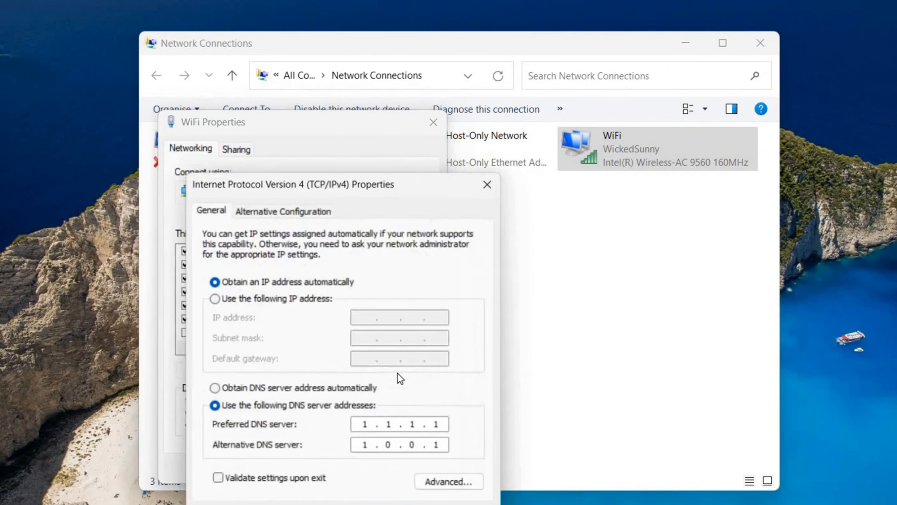
key("alt")
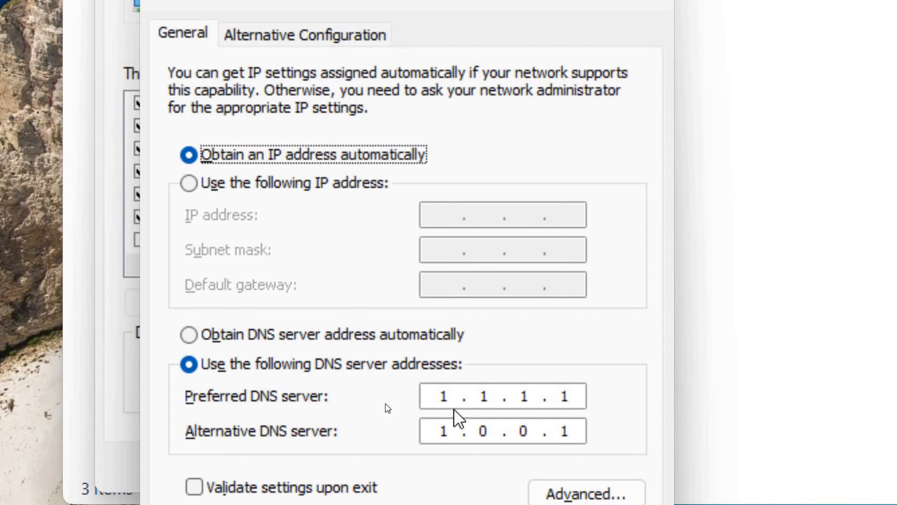
Confirm 1.1.1.1 as preferred and 1.0.0.1 as alternative DNS server, and close the WiFi connection's properties.
left_click(440, 398)
left_click(487, 395)
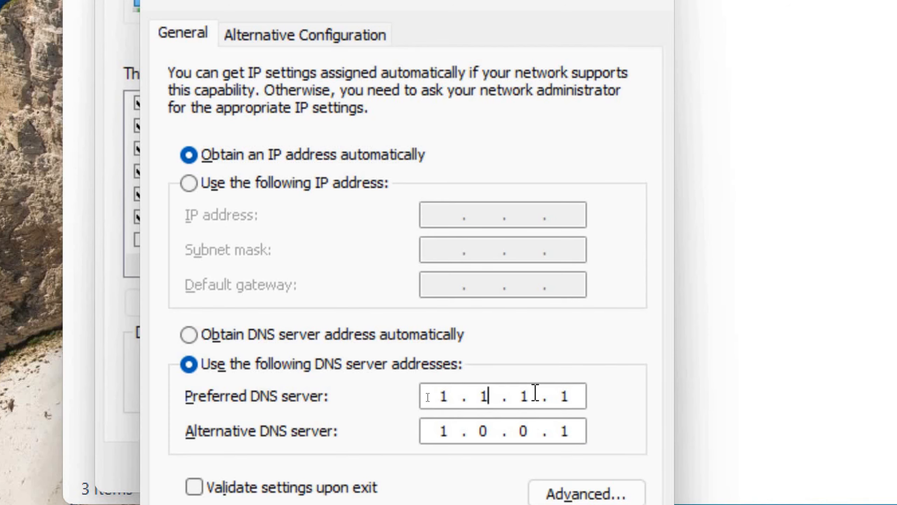
left_click(536, 393)
left_click(571, 396)
left_click(448, 430)
left_click(491, 429)
left_click(524, 432)
left_click(561, 431)
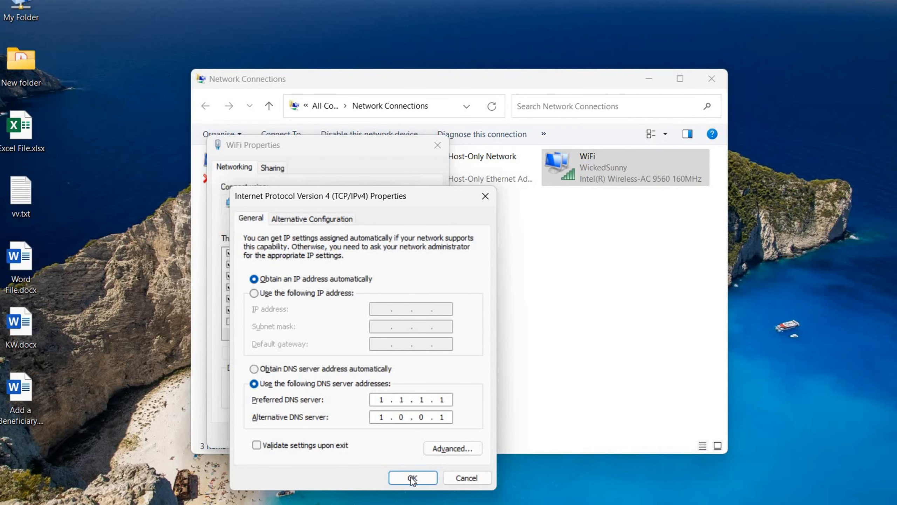
left_click(411, 478)
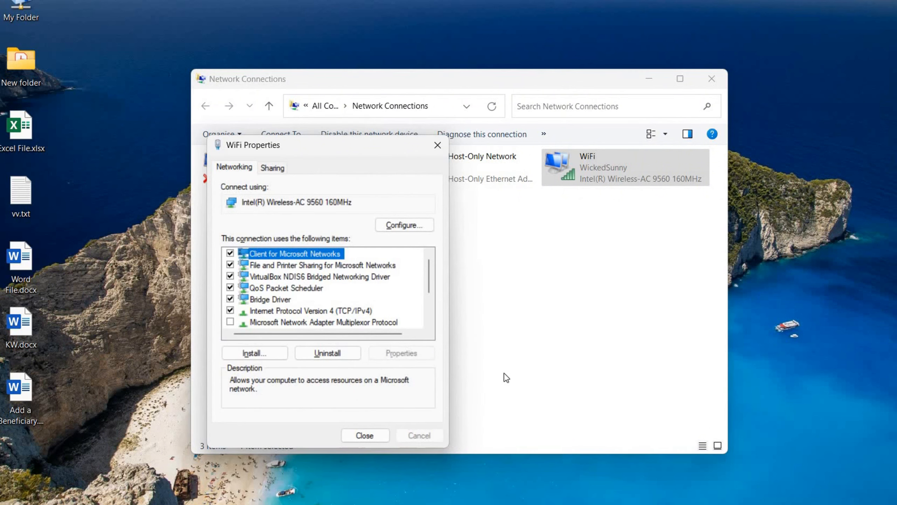
left_click(379, 436)
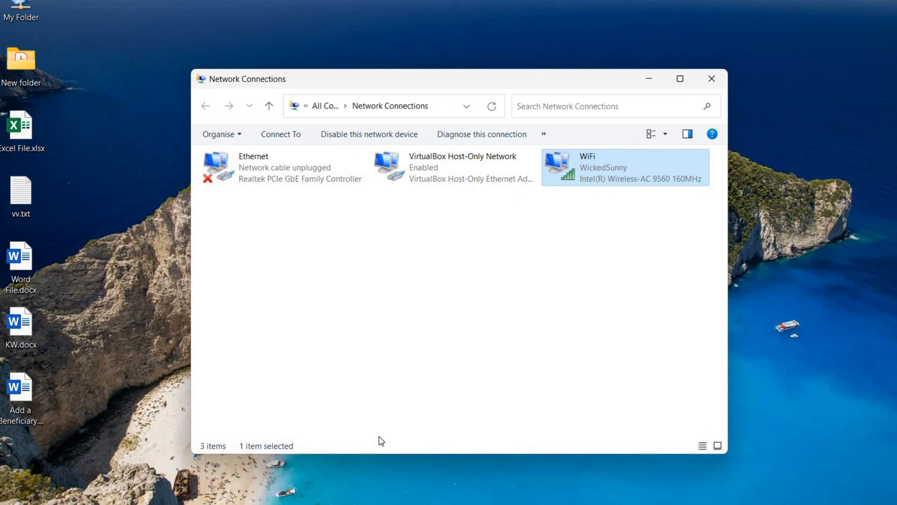
Open the advanced adapter properties of the WiFi connection's Intel(R) Wireless-AC 9560 and minimize the Network Connections window.
right_click(598, 179)
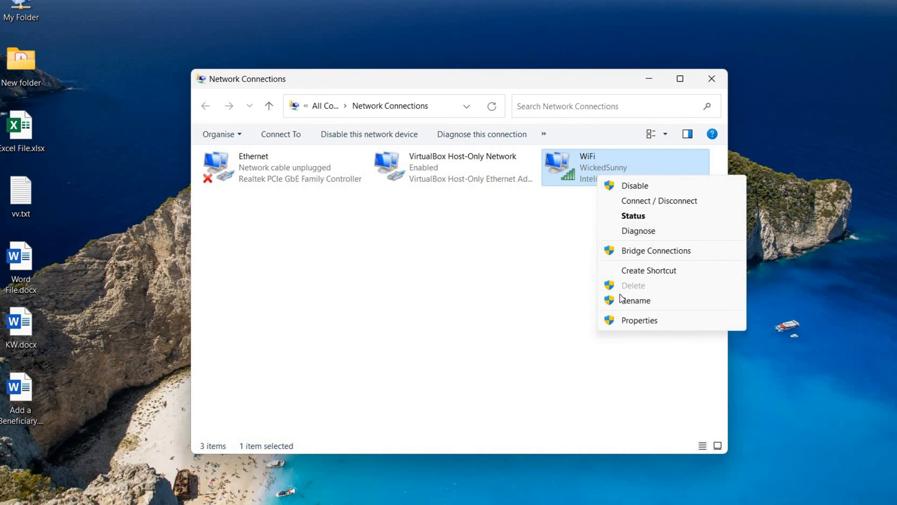
left_click(634, 323)
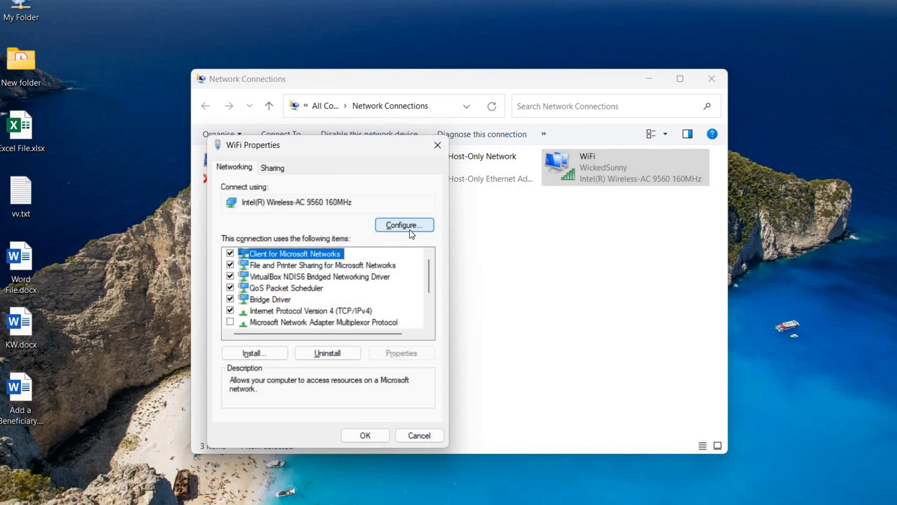
left_click(406, 229)
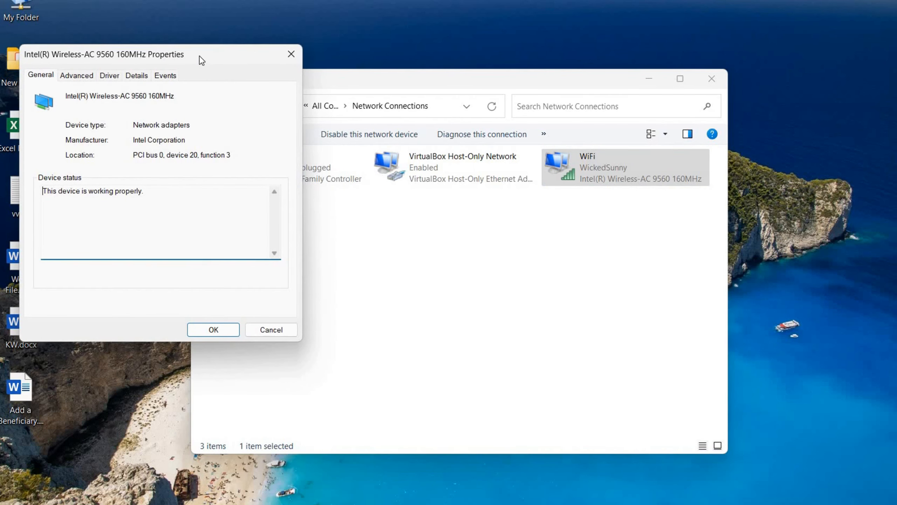
left_click_drag(201, 60, 345, 141)
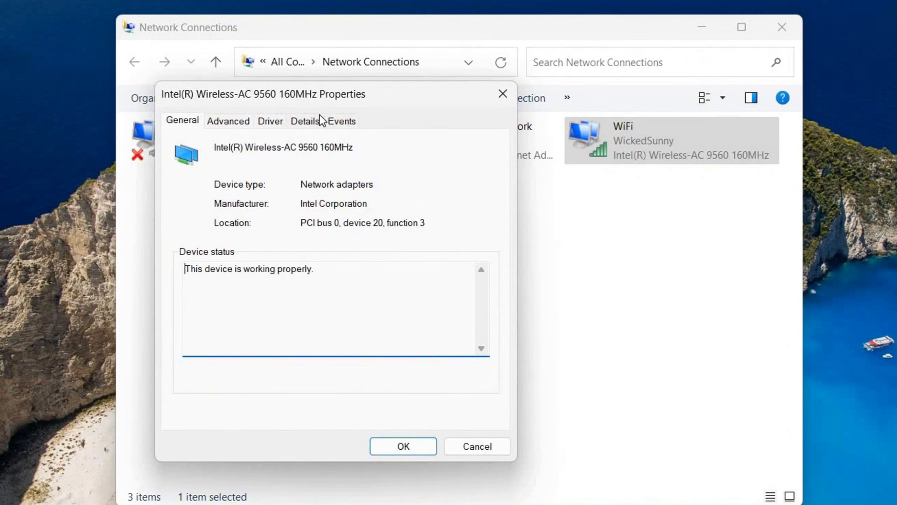
left_click(705, 27)
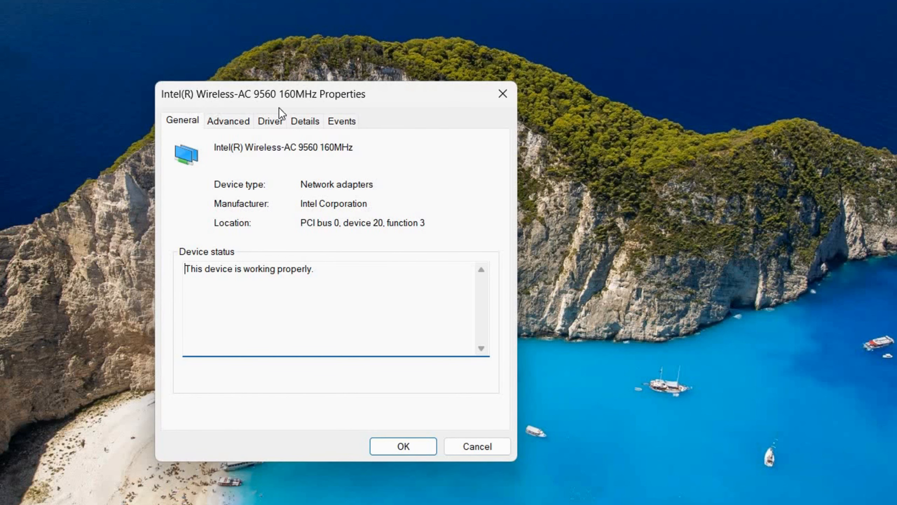
left_click(224, 121)
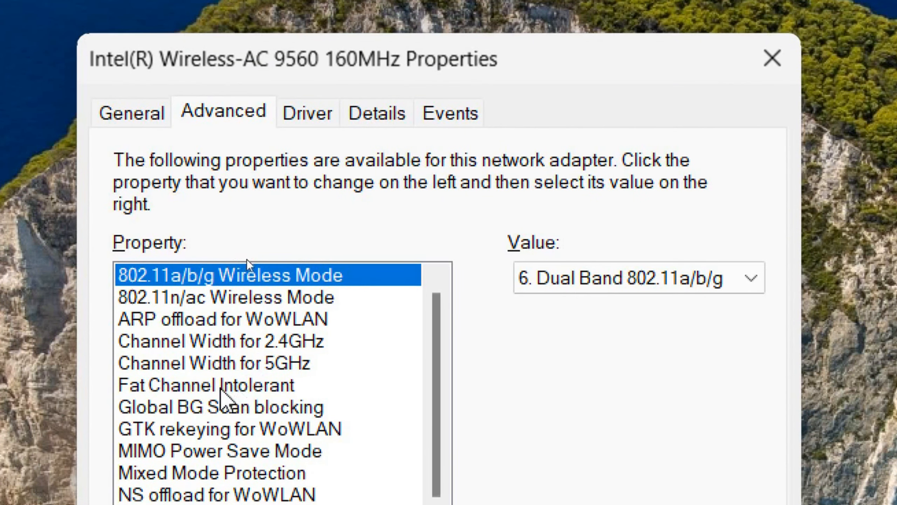
Set the wireless adapter's Preferred Band property to "3. Prefer 5GHz band".
left_click(145, 385)
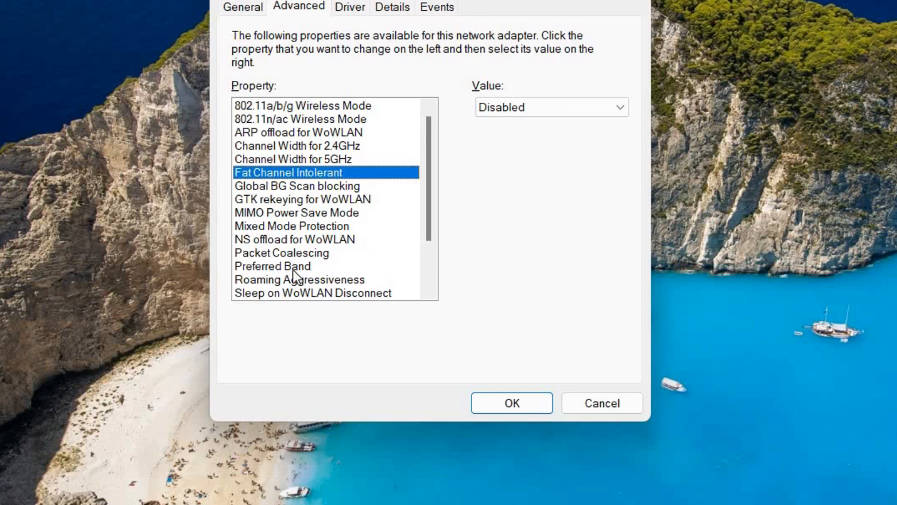
left_click(293, 266)
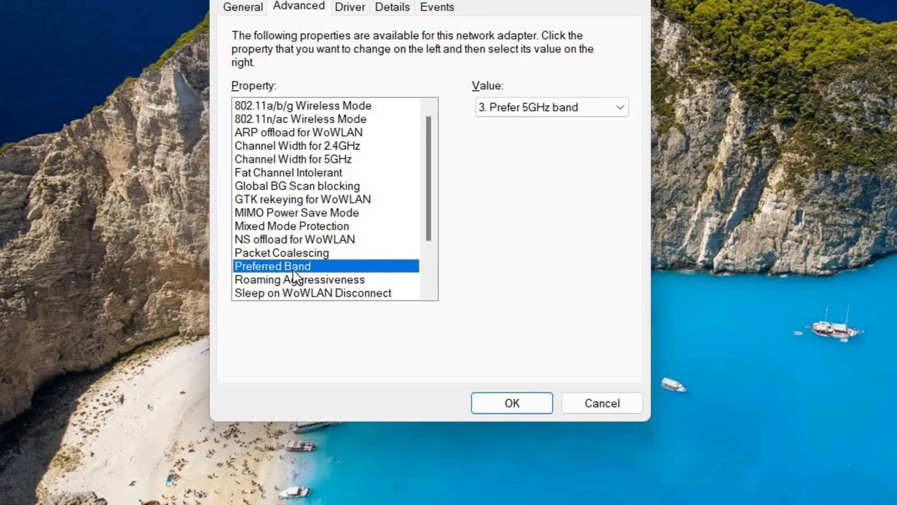
left_click(517, 108)
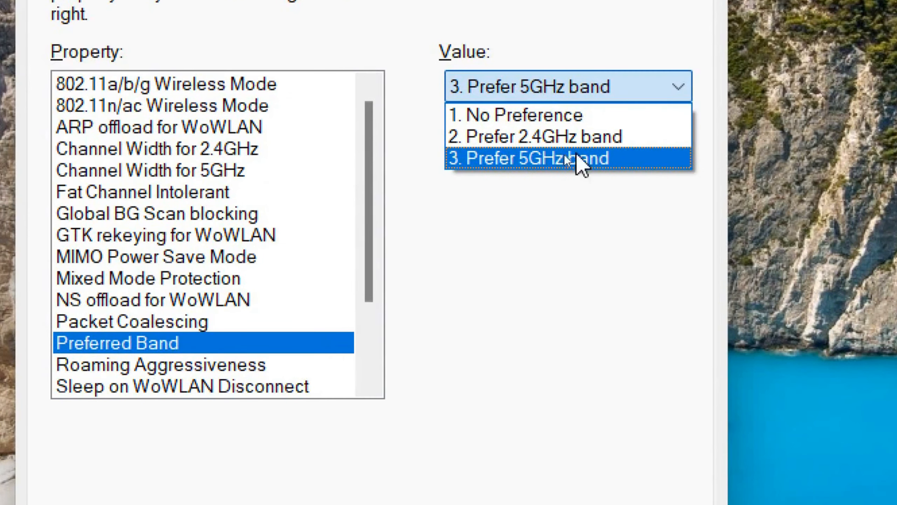
left_click(168, 344)
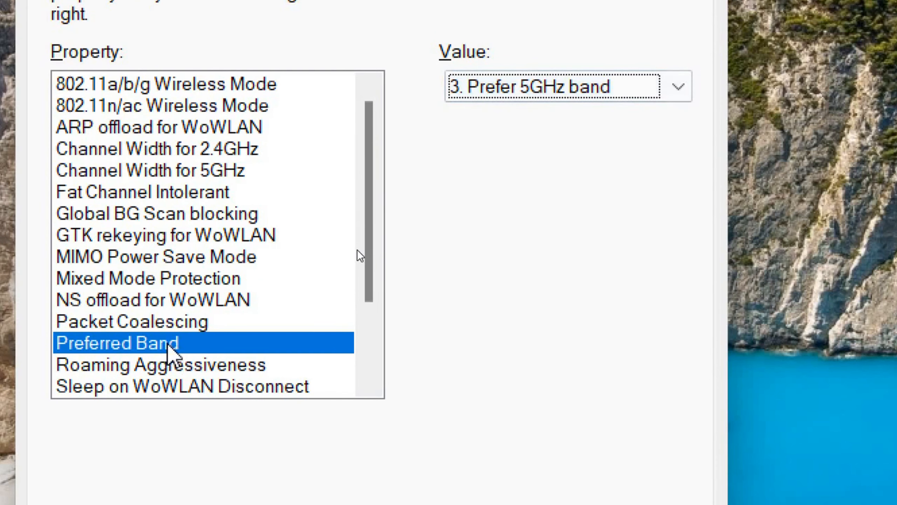
Set the wireless adapter's Roaming Aggressiveness property to "1. Lowest".
left_click(137, 370)
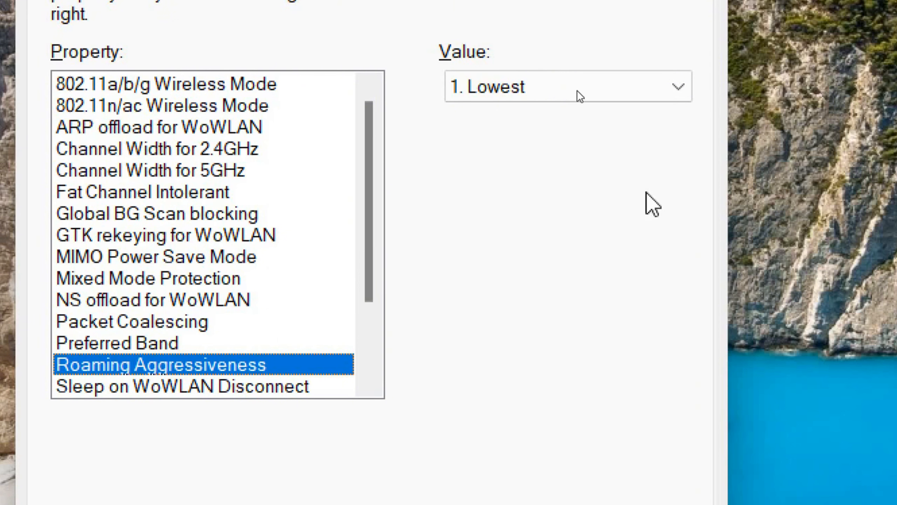
left_click(560, 91)
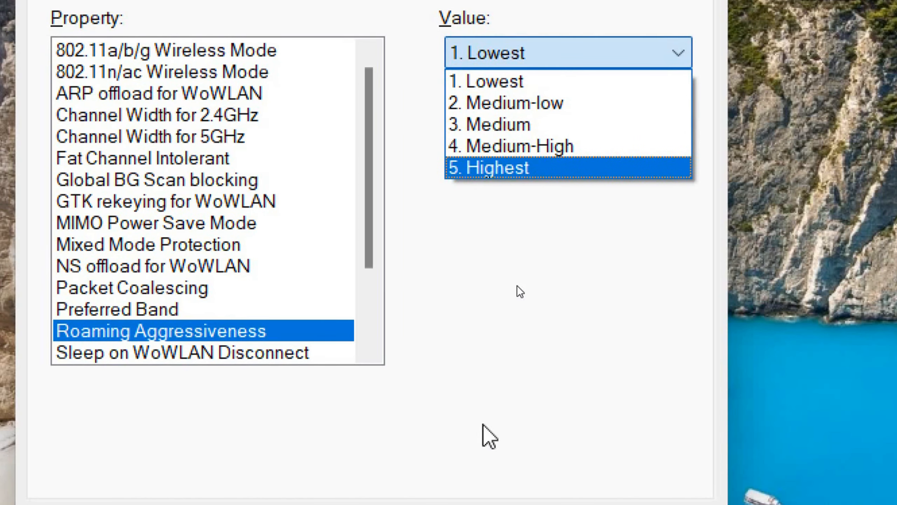
left_click(482, 455)
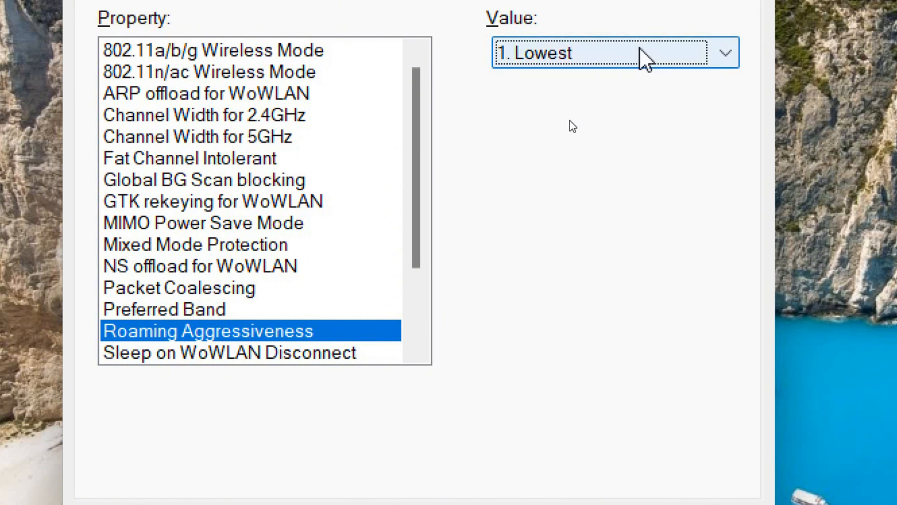
left_click(642, 59)
left_click(645, 74)
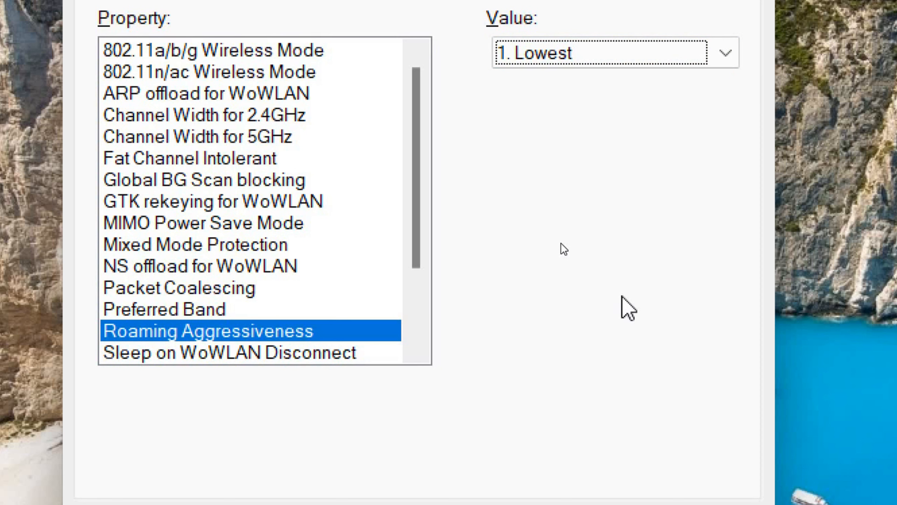
left_click(599, 56)
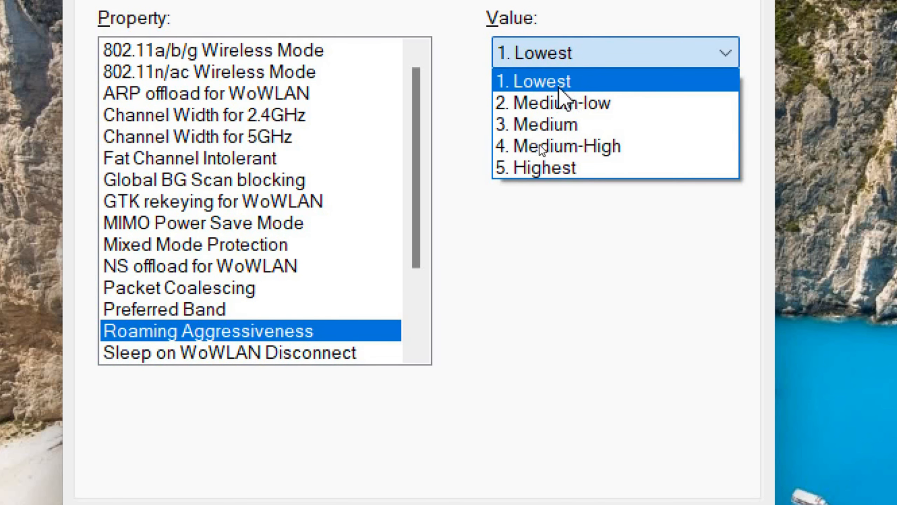
left_click(600, 84)
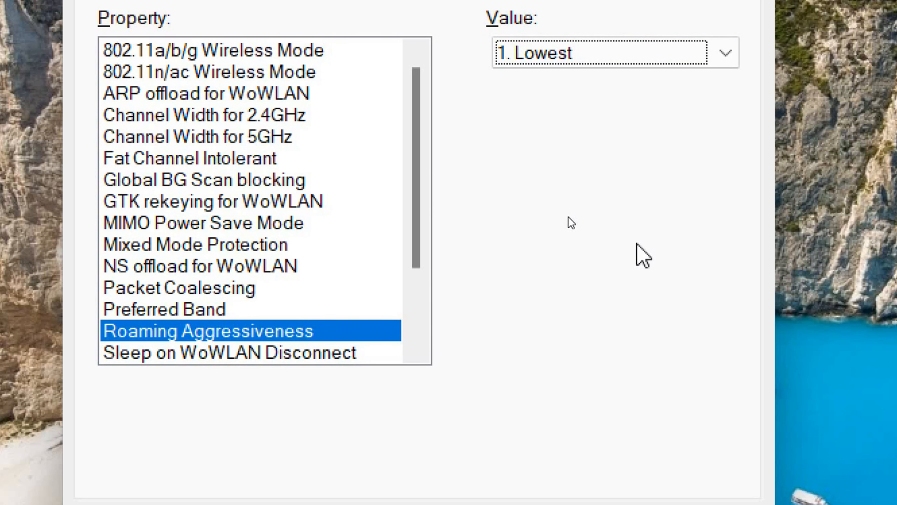
left_click(632, 55)
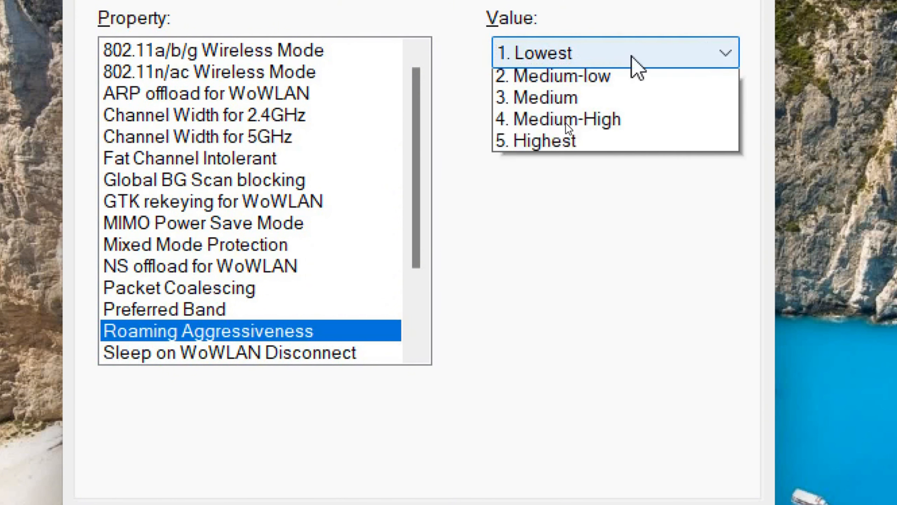
left_click(633, 63)
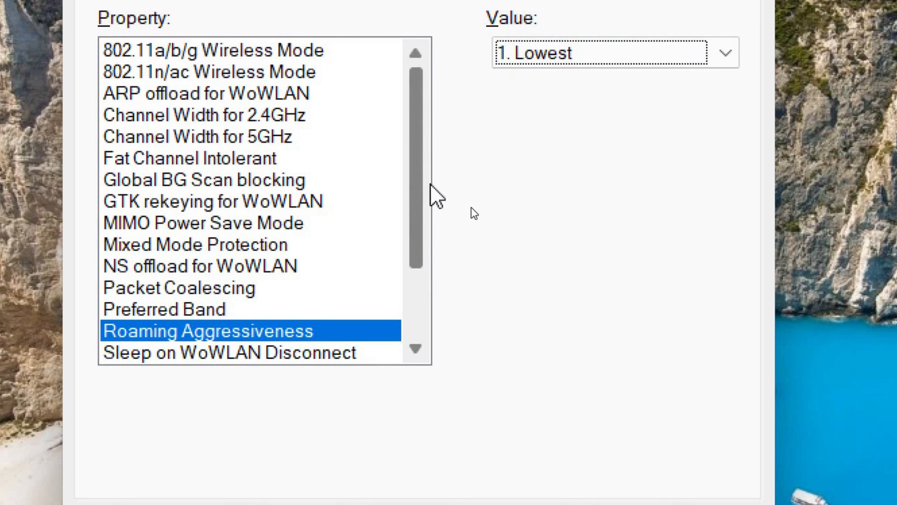
scroll(430, 185, "down", 2)
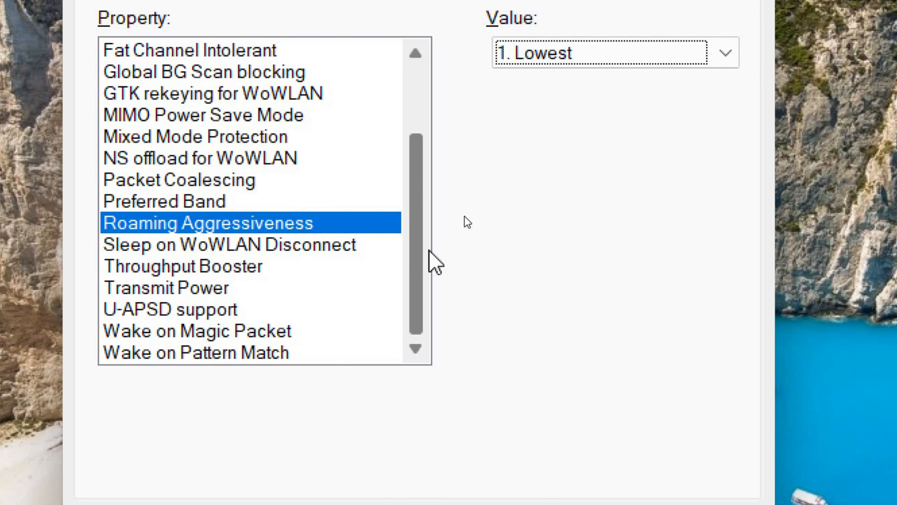
scroll(428, 226, "up", 2)
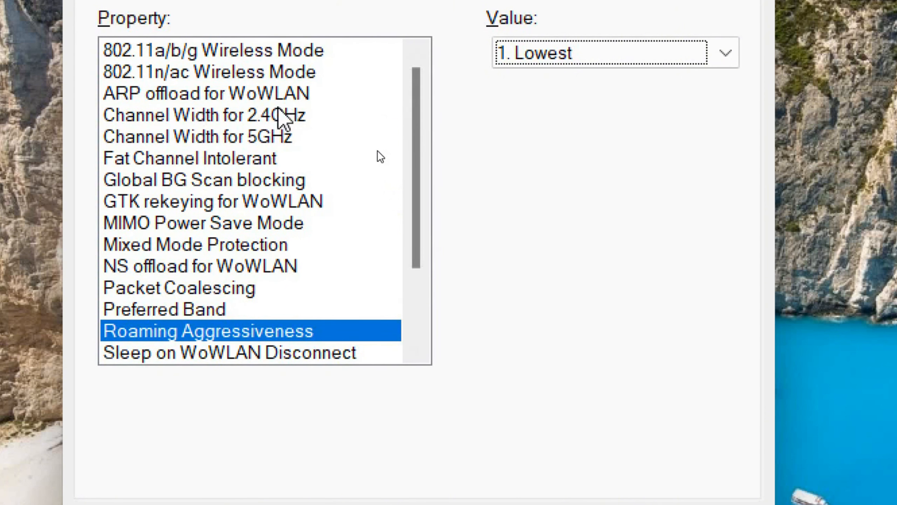
Check the adapter's Channel Width for 2.4GHz property and set Channel Width for 5GHz to Auto.
left_click(281, 115)
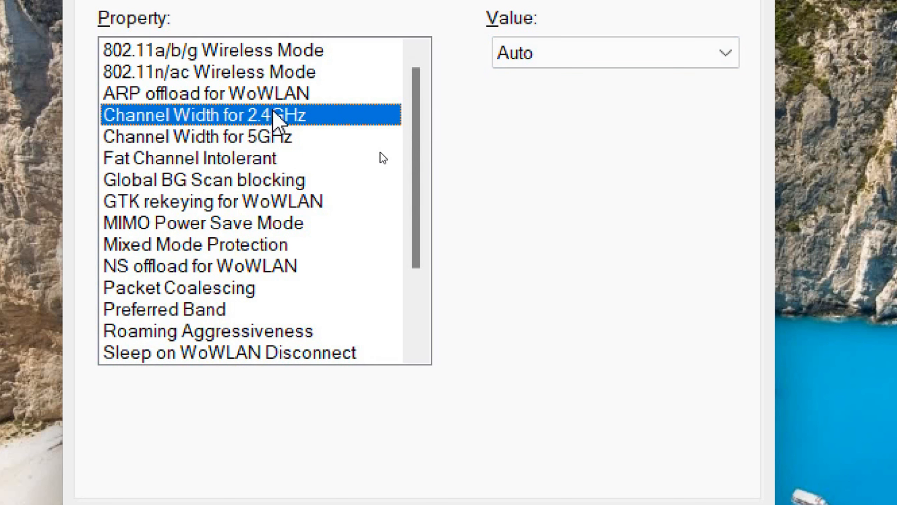
left_click(168, 144)
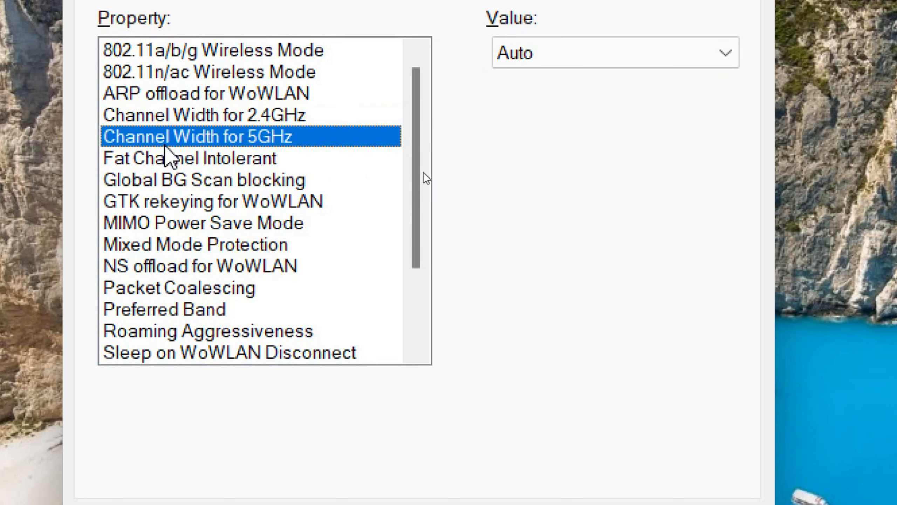
left_click(562, 60)
left_click(516, 102)
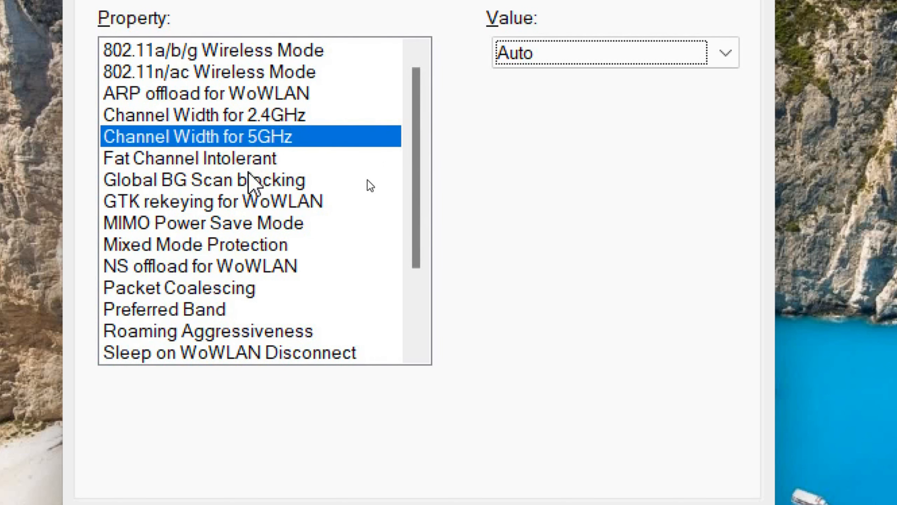
Review the Fat Channel Intolerant, Preferred Band and Roaming Aggressiveness properties, and confirm the adapter's advanced settings.
left_click(224, 164)
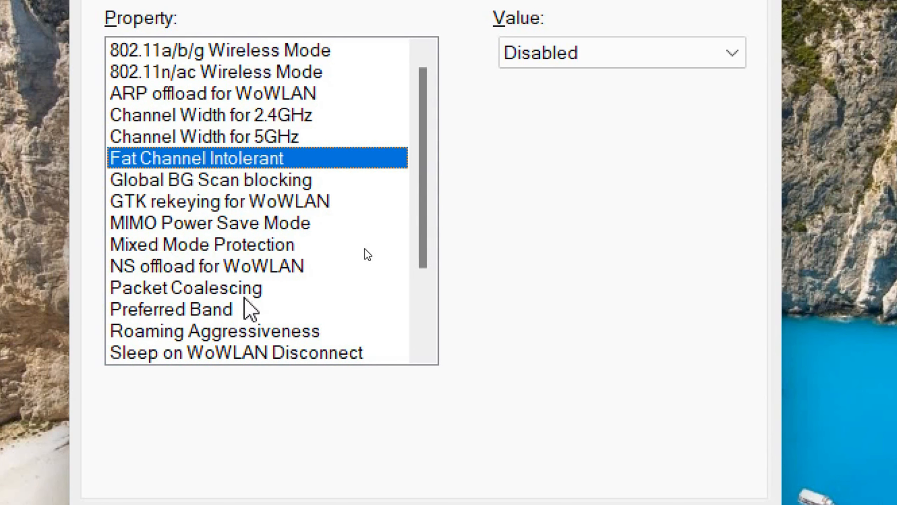
left_click(229, 308)
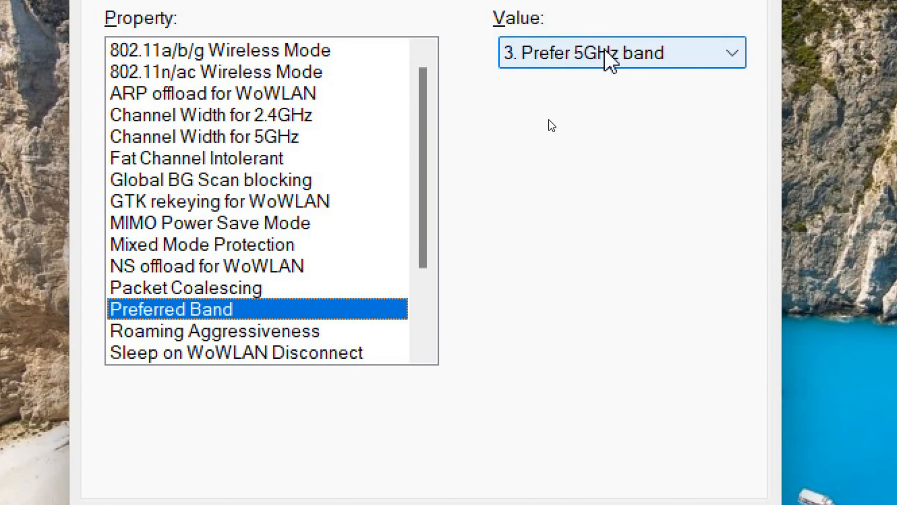
left_click_drag(420, 232, 423, 307)
left_click(233, 227)
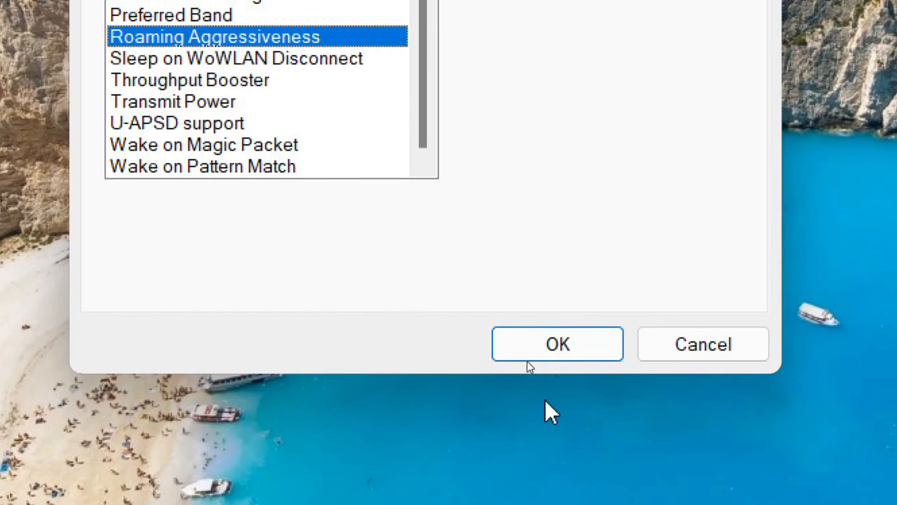
left_click(559, 345)
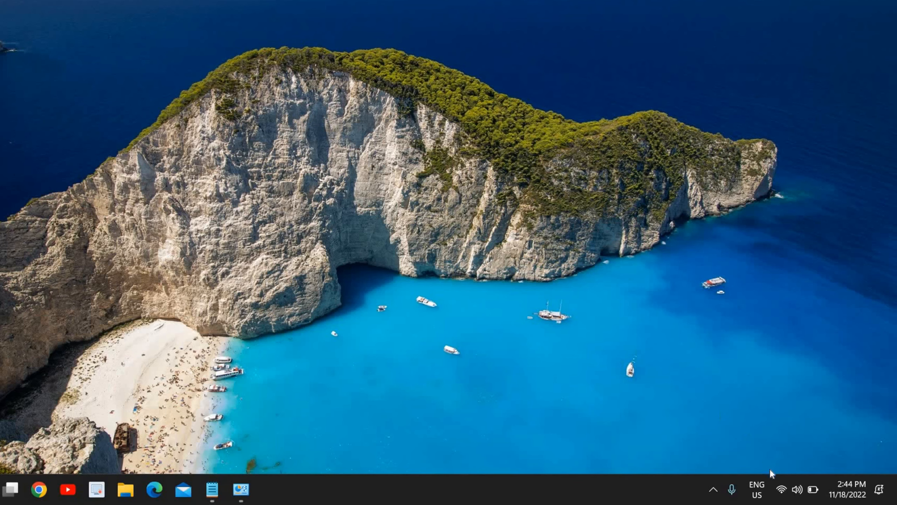
View the list of available WiFi networks from the quick settings and close it.
left_click(782, 490)
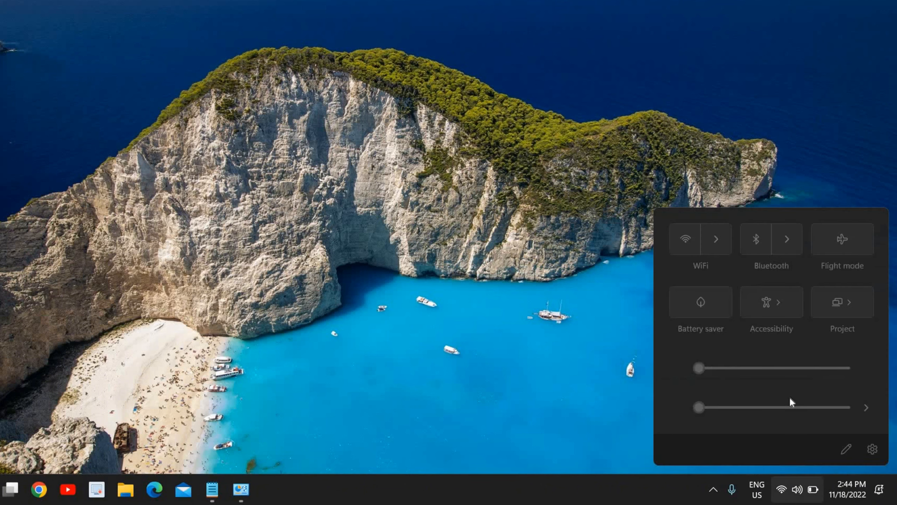
left_click(720, 245)
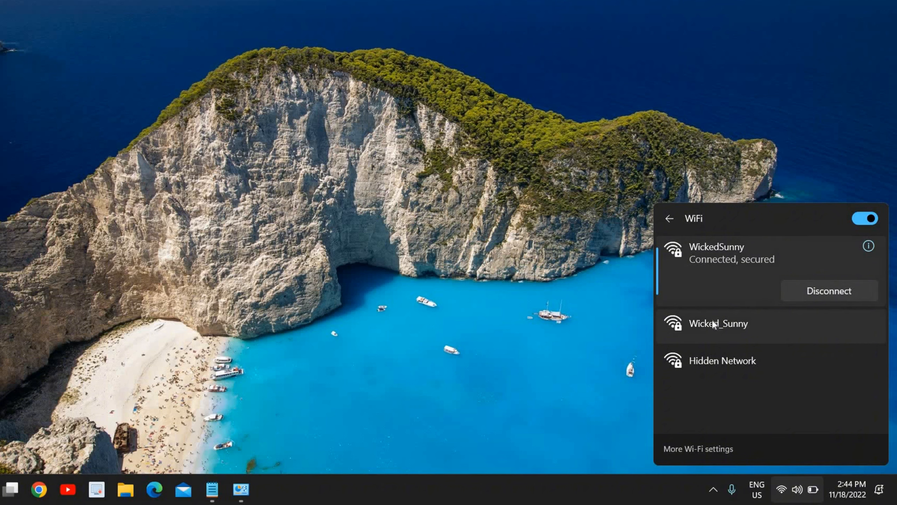
left_click(555, 336)
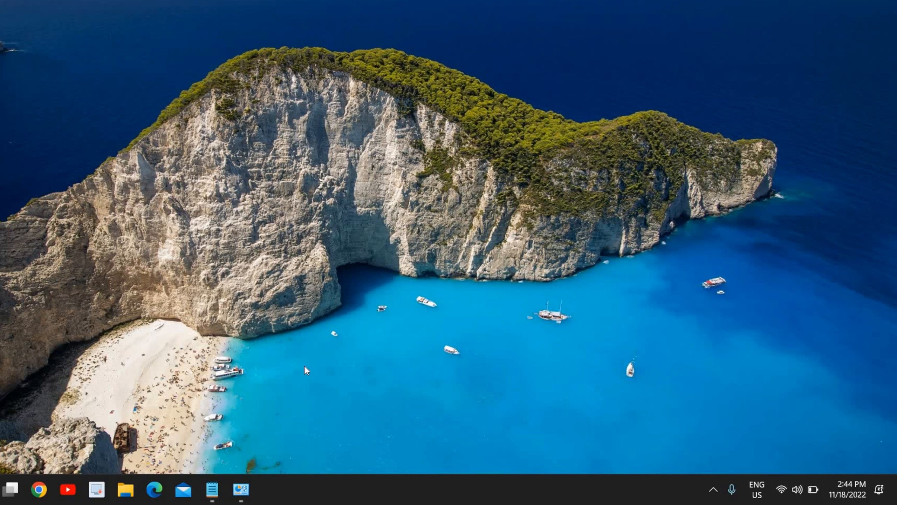